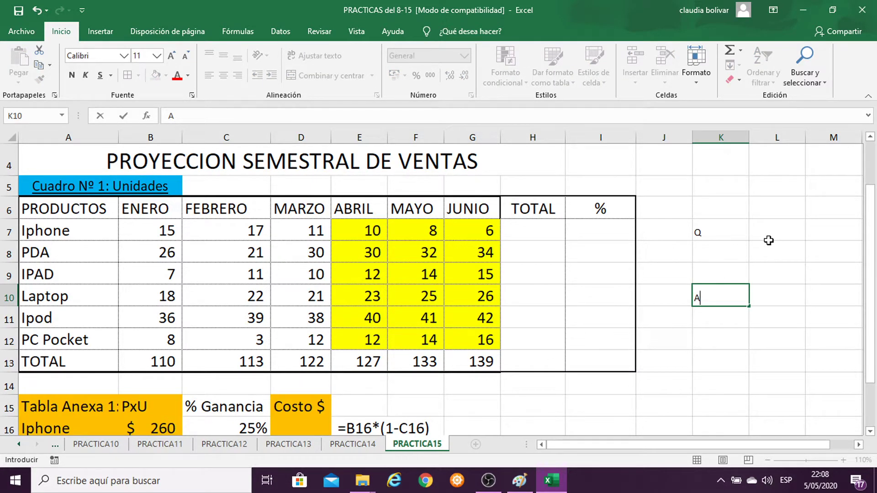
Step: Commit the column K entry and select the product names Iphone to PC Pocket
{"action": "key", "text": "Return"}
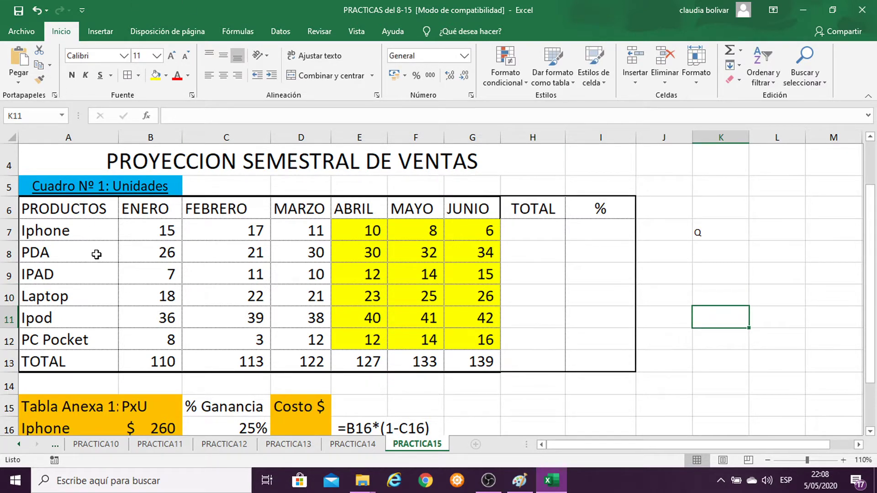
{"action": "left_click_drag", "start_coordinate": [49, 224], "coordinate": [55, 341]}
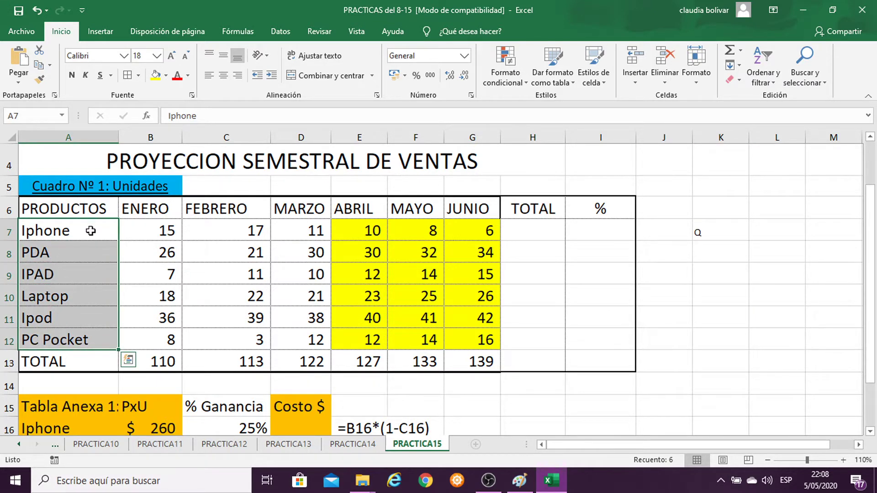
{"action": "left_click_drag", "start_coordinate": [91, 231], "coordinate": [72, 338]}
Step: AutoSum Iphone's January–June units into its TOTAL cell H7, giving 68
{"action": "left_click", "coordinate": [518, 228]}
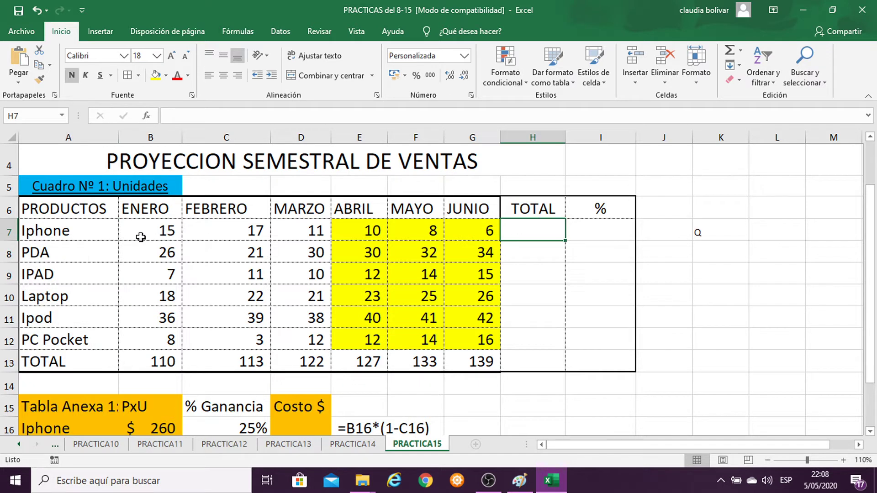
{"action": "left_click_drag", "start_coordinate": [141, 233], "coordinate": [508, 232]}
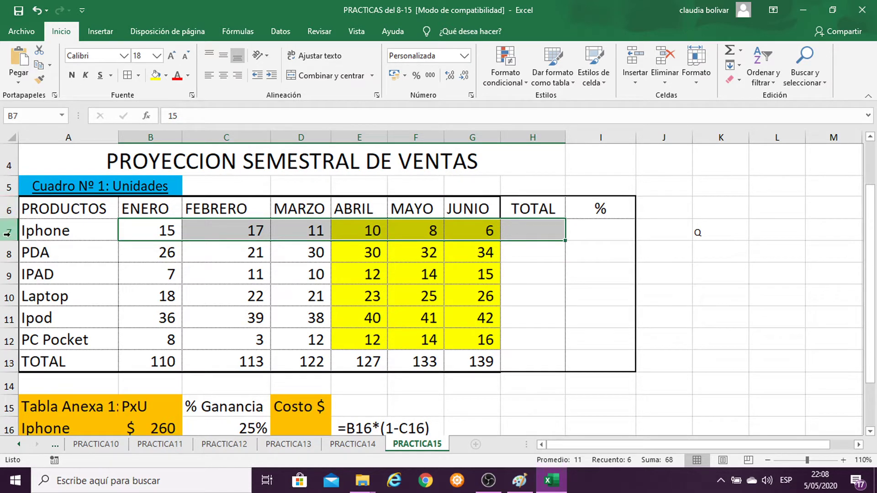
{"action": "left_click", "coordinate": [740, 51]}
{"action": "left_click", "coordinate": [754, 66]}
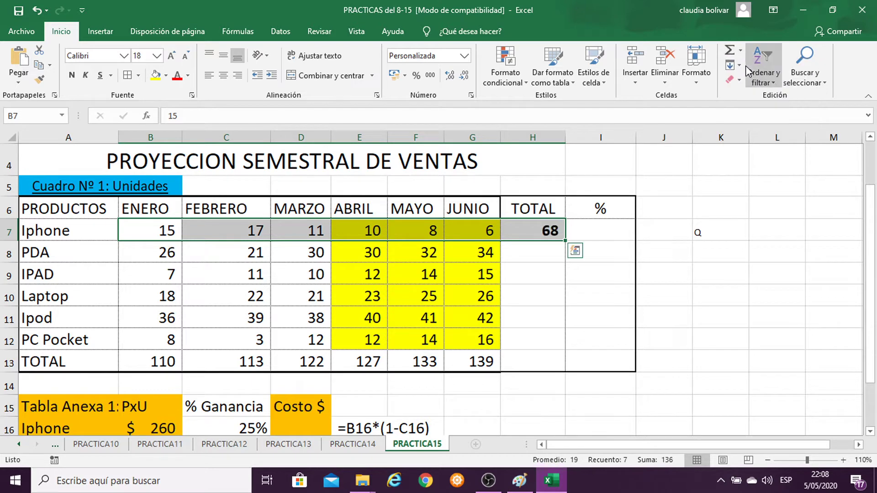
{"action": "double_click", "coordinate": [523, 230]}
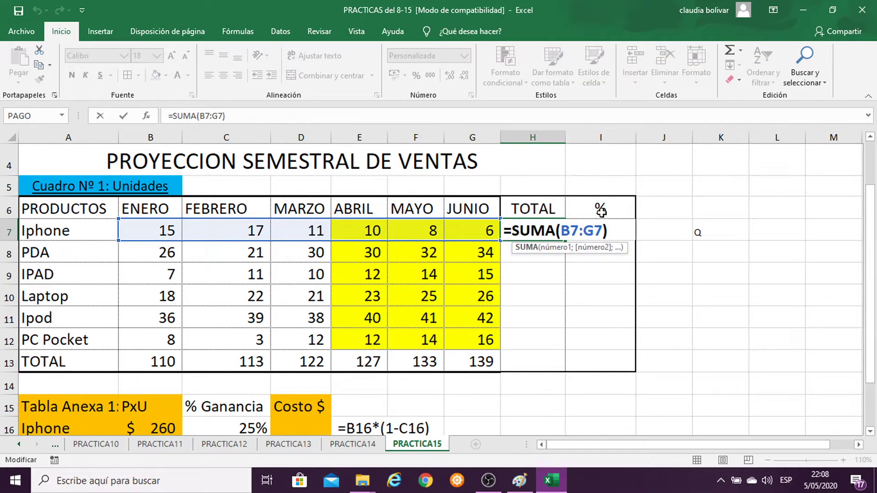
{"action": "key", "text": "Return"}
Step: Fill the row-total formula down to PC Pocket: 172, 69, 136, 235 and 64
{"action": "left_click", "coordinate": [553, 230]}
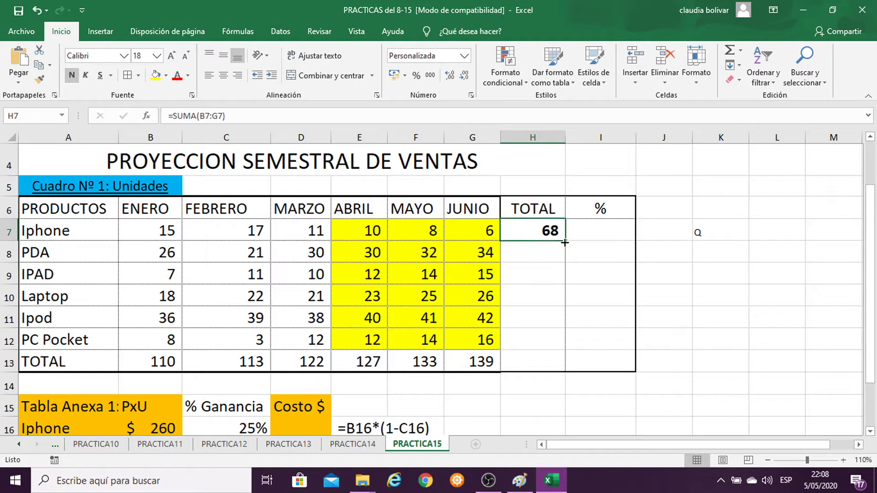
{"action": "left_click_drag", "start_coordinate": [565, 243], "coordinate": [565, 348]}
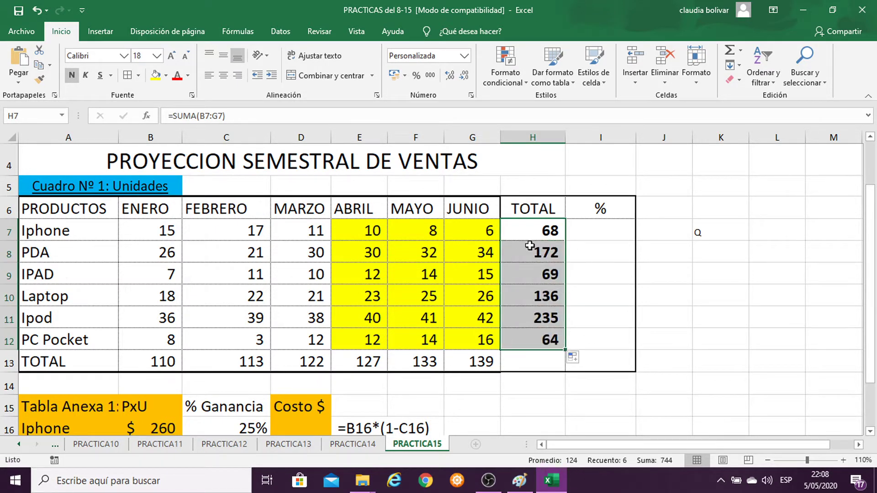
{"action": "left_click", "coordinate": [541, 358]}
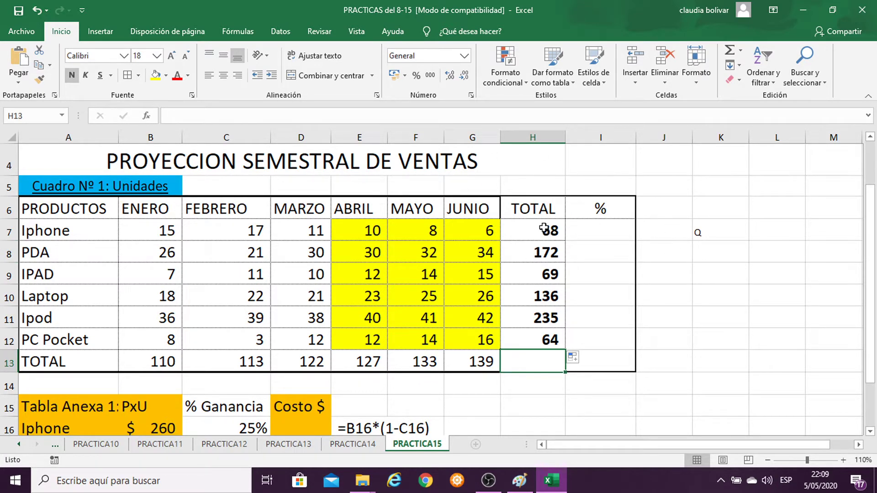
Step: AutoSum H7:H12 into H13 for a grand total of 744, and check its formula
{"action": "left_click_drag", "start_coordinate": [531, 223], "coordinate": [534, 361]}
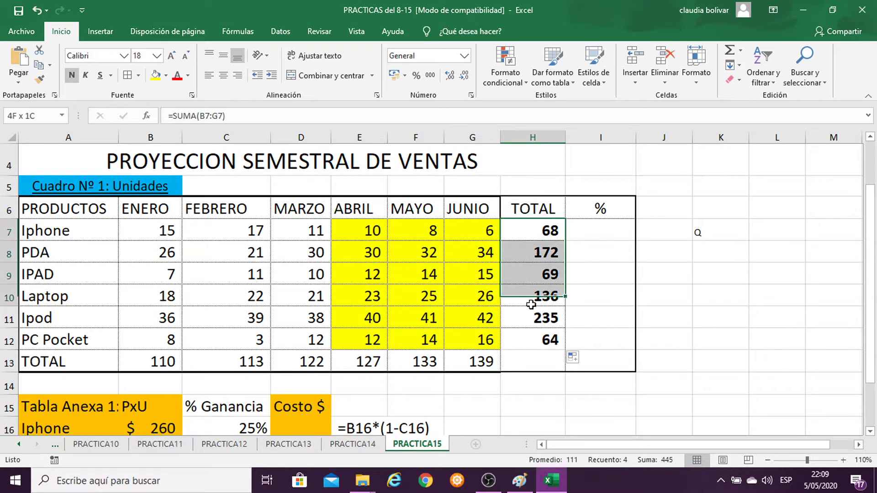
{"action": "left_click", "coordinate": [730, 51]}
{"action": "left_click", "coordinate": [589, 234]}
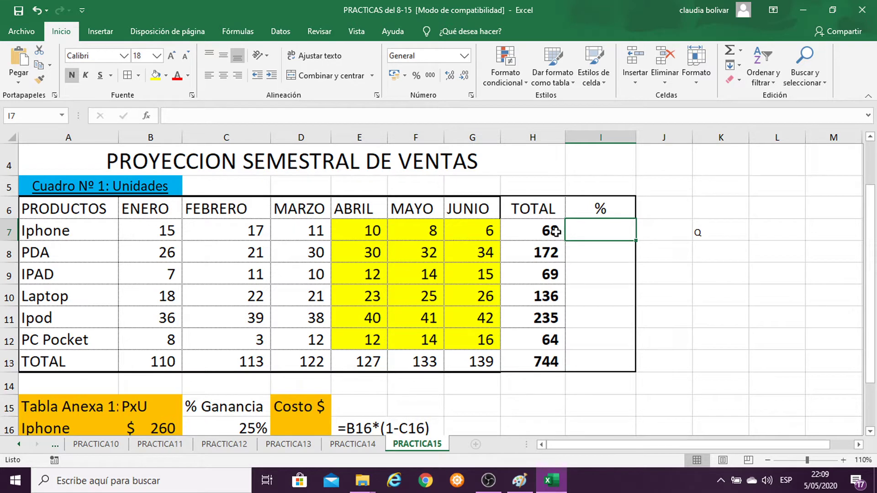
{"action": "left_click_drag", "start_coordinate": [556, 230], "coordinate": [551, 339]}
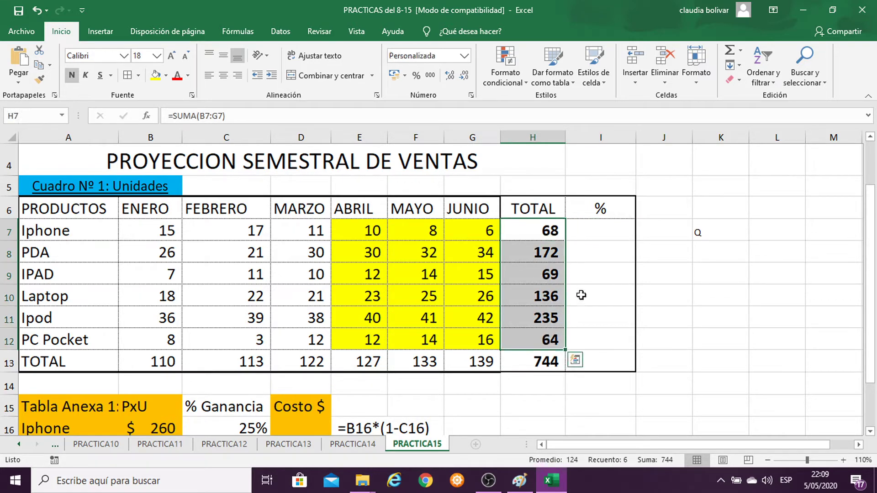
{"action": "double_click", "coordinate": [556, 360]}
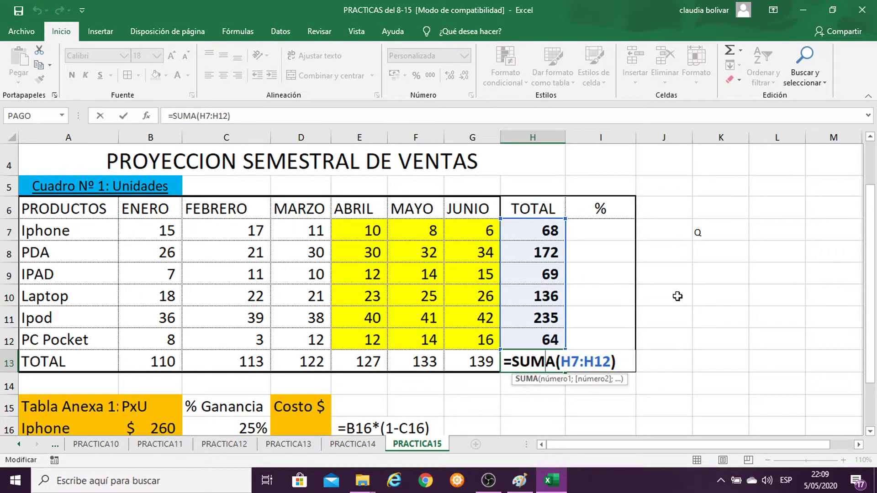
{"action": "key", "text": "Return"}
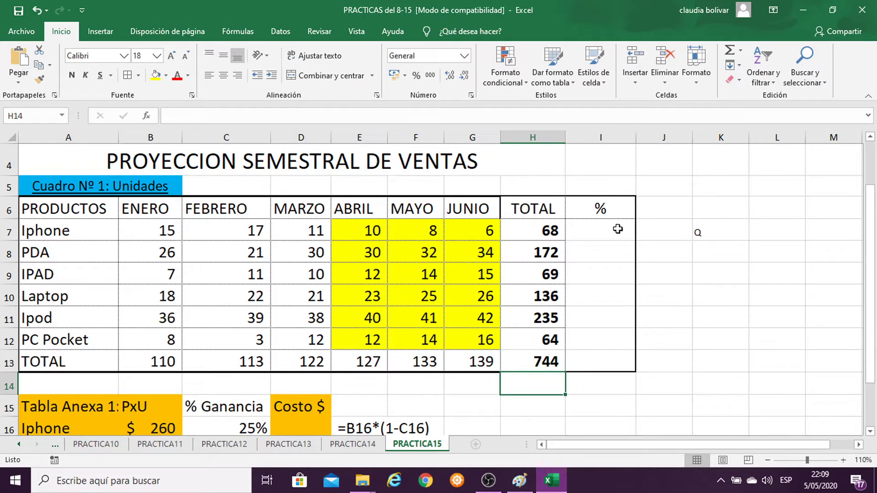
{"action": "left_click", "coordinate": [618, 229]}
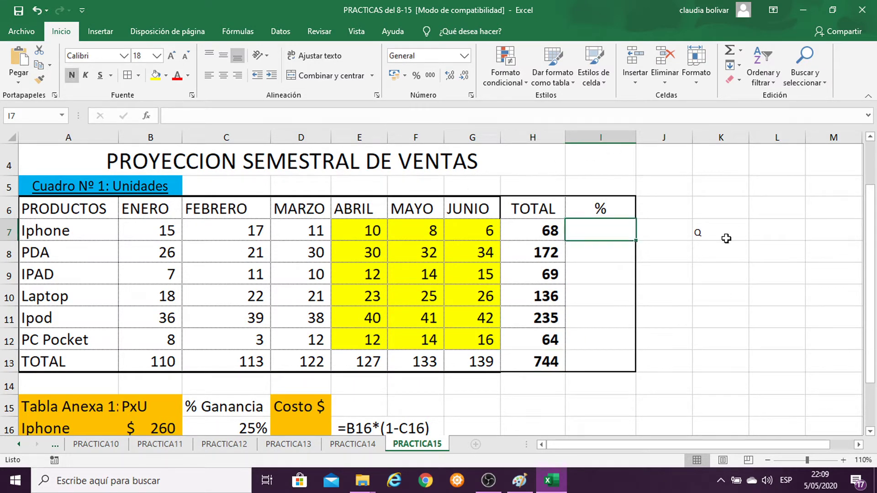
Step: Enter =H7/$H$13 in I7 so Iphone's share shows 0.0914
{"action": "type", "text": "="}
{"action": "left_click", "coordinate": [524, 235]}
{"action": "type", "text": "/"}
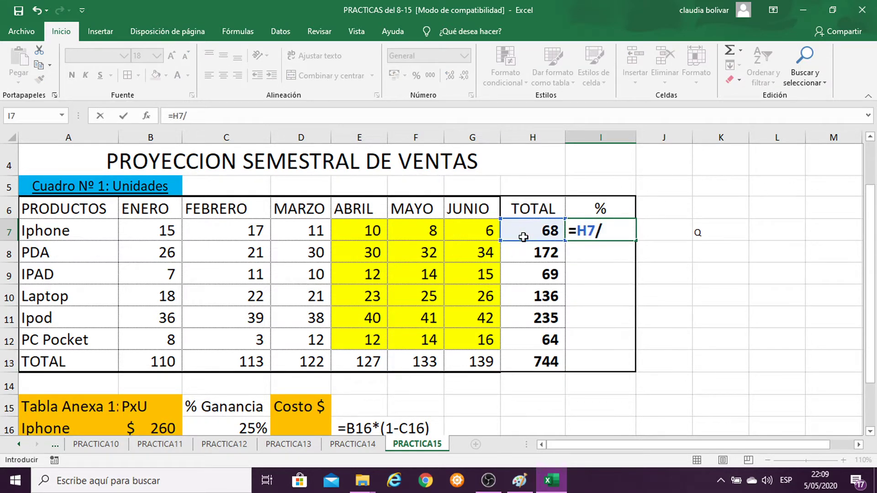
{"action": "left_click", "coordinate": [541, 362]}
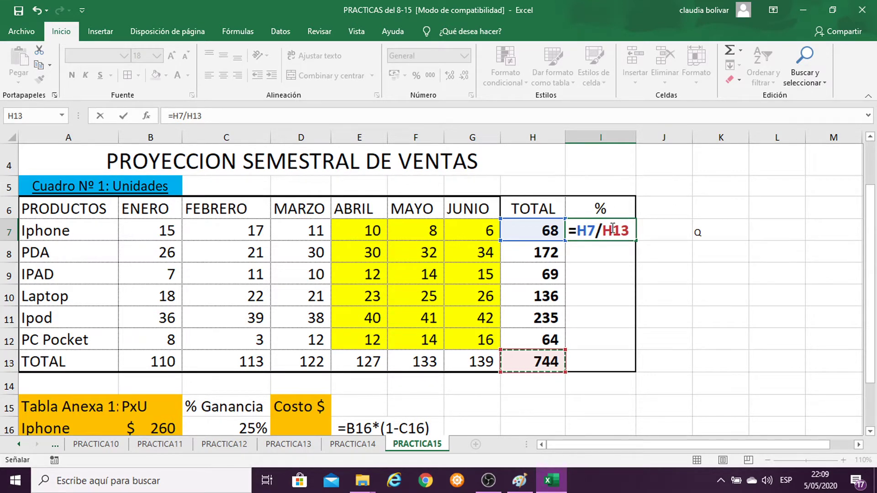
{"action": "key", "text": "F4"}
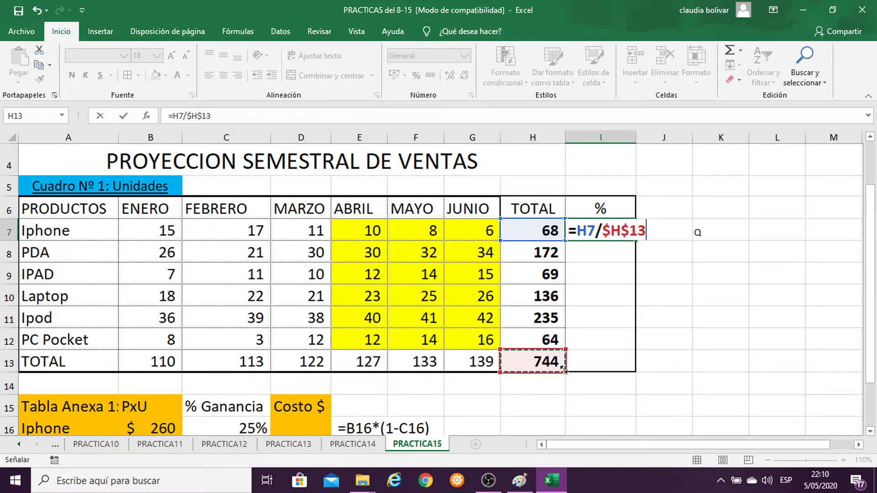
{"action": "key", "text": "Return"}
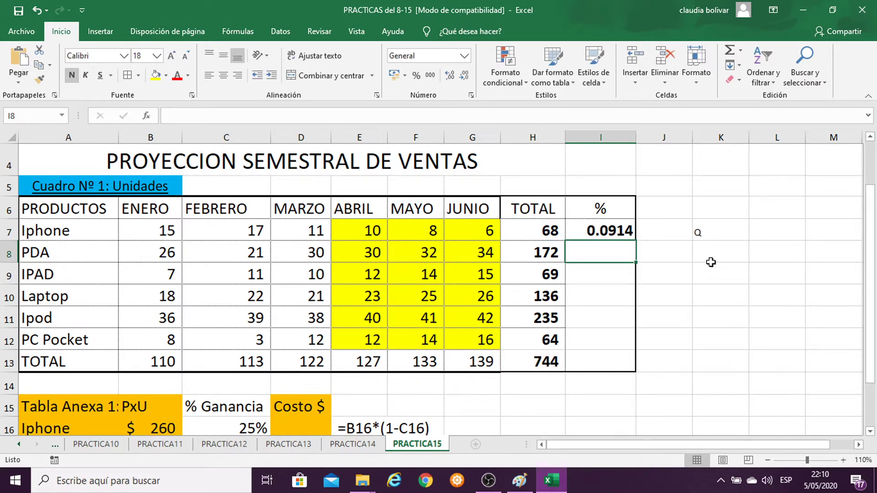
Step: Fill the share formula down to I13 and format I7:I13 as percentages (9%–32%, 100% total)
{"action": "left_click", "coordinate": [618, 232]}
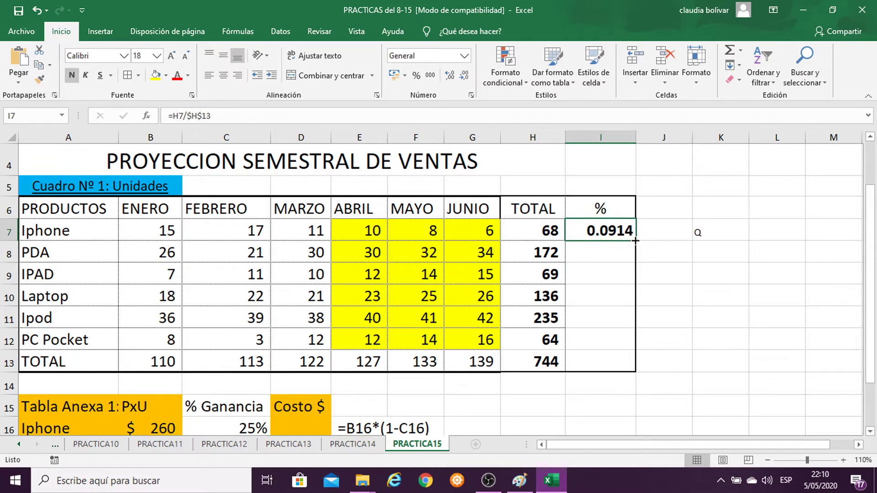
{"action": "left_click_drag", "start_coordinate": [635, 240], "coordinate": [636, 371]}
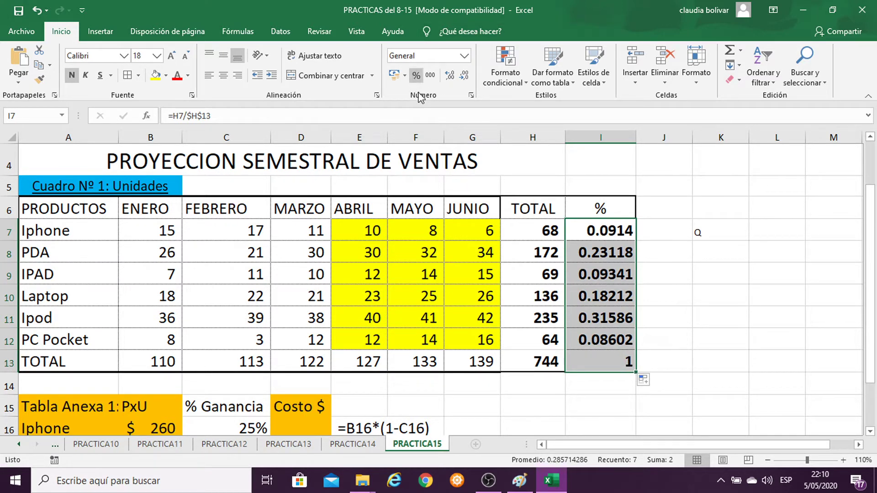
{"action": "left_click", "coordinate": [598, 240]}
{"action": "left_click_drag", "start_coordinate": [598, 242], "coordinate": [596, 367]}
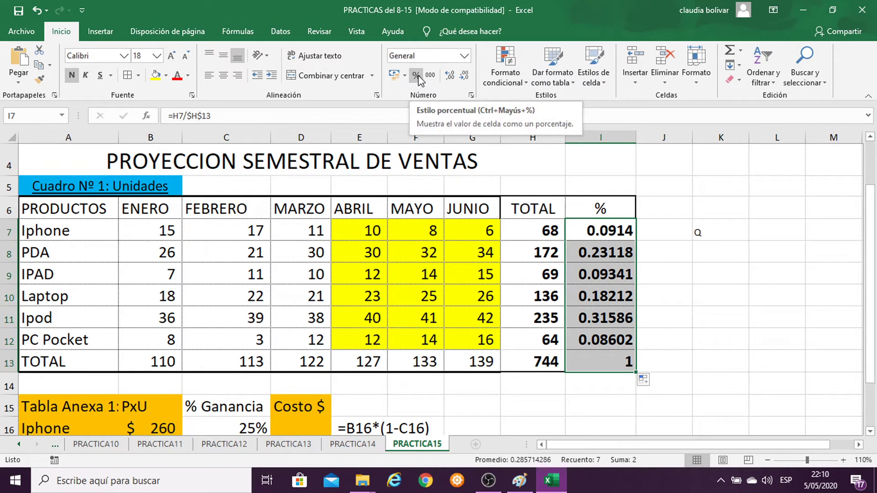
{"action": "left_click", "coordinate": [416, 75]}
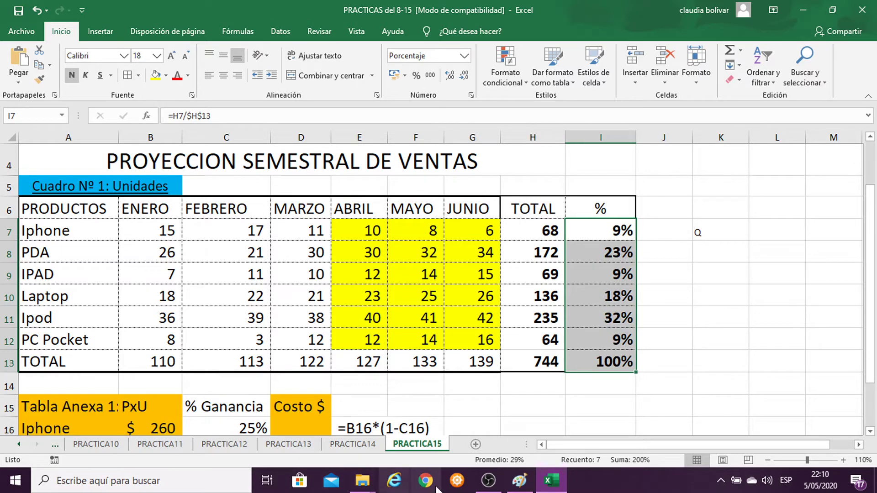
{"action": "left_click", "coordinate": [515, 485]}
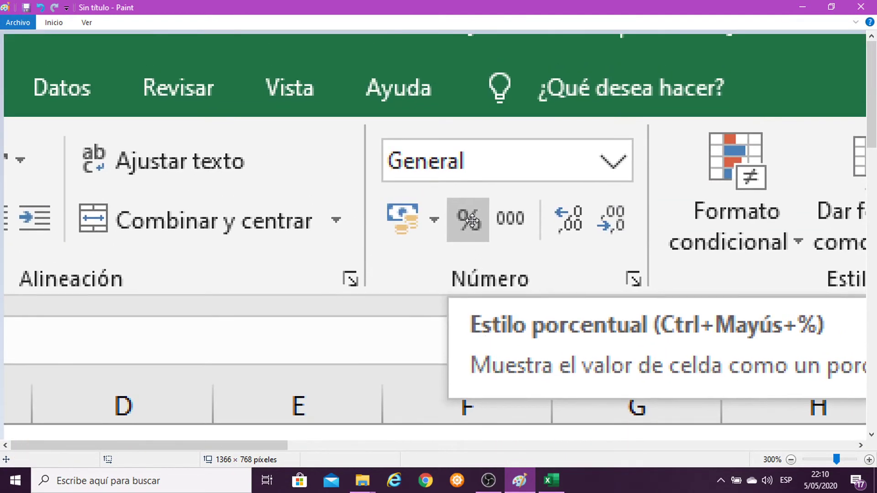
{"action": "left_click", "coordinate": [803, 7]}
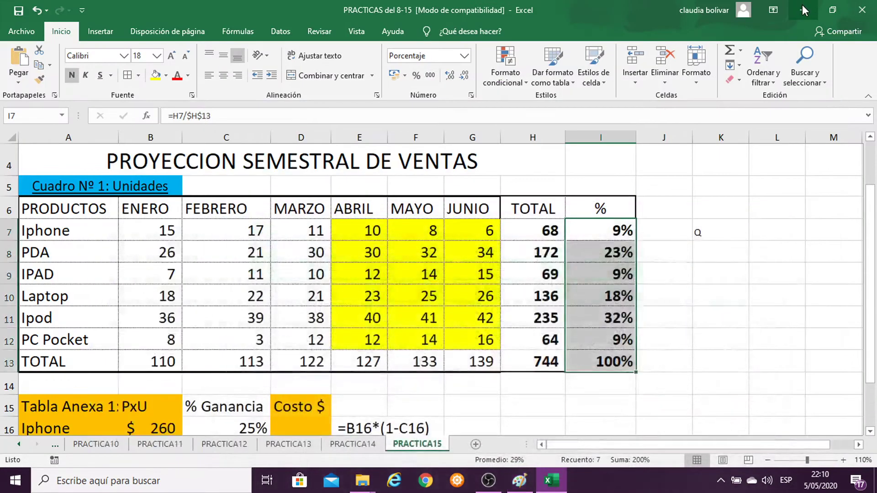
Step: Select Iphone's Costo $ cell D16 in the annex table, zoom in, and make it bold
{"action": "left_click", "coordinate": [690, 280]}
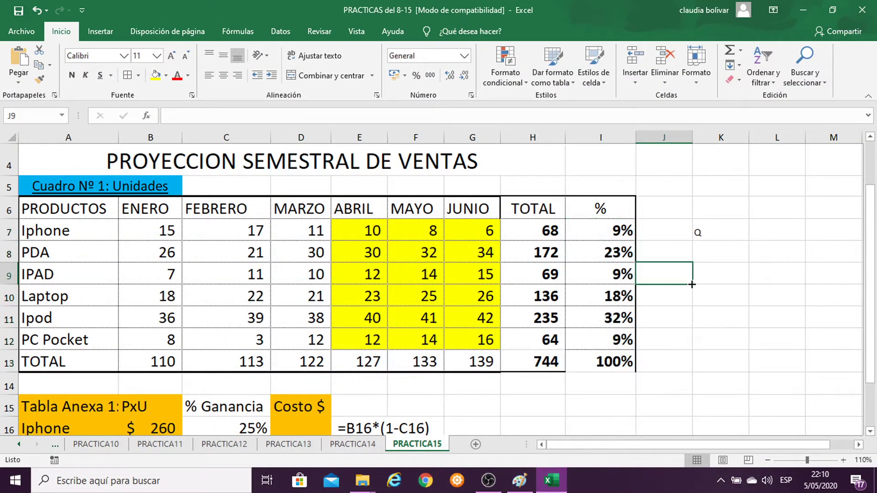
{"action": "scroll", "coordinate": [689, 292], "scroll_direction": "down", "scroll_amount": 2}
{"action": "left_click", "coordinate": [298, 287]}
{"action": "left_click_drag", "start_coordinate": [655, 445], "coordinate": [621, 445]}
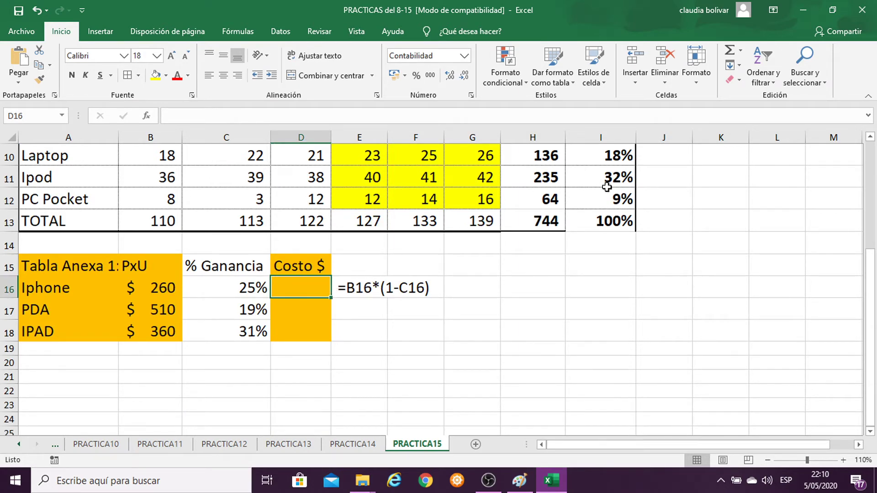
{"action": "scroll", "coordinate": [625, 221], "scroll_direction": "up", "scroll_amount": 2}
{"action": "scroll", "coordinate": [594, 229], "scroll_direction": "down", "scroll_amount": 2}
{"action": "left_click", "coordinate": [843, 460]}
{"action": "left_click", "coordinate": [843, 460]}
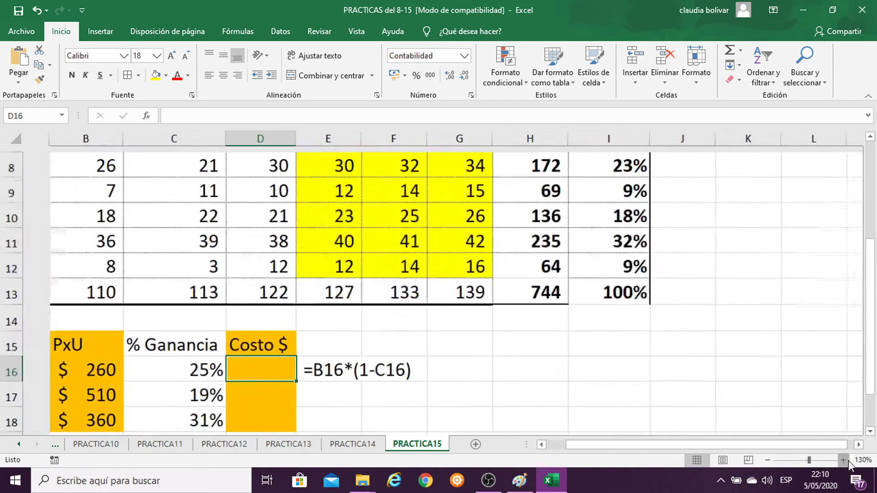
{"action": "left_click_drag", "start_coordinate": [706, 444], "coordinate": [679, 444]}
{"action": "scroll", "coordinate": [384, 284], "scroll_direction": "down", "scroll_amount": 1}
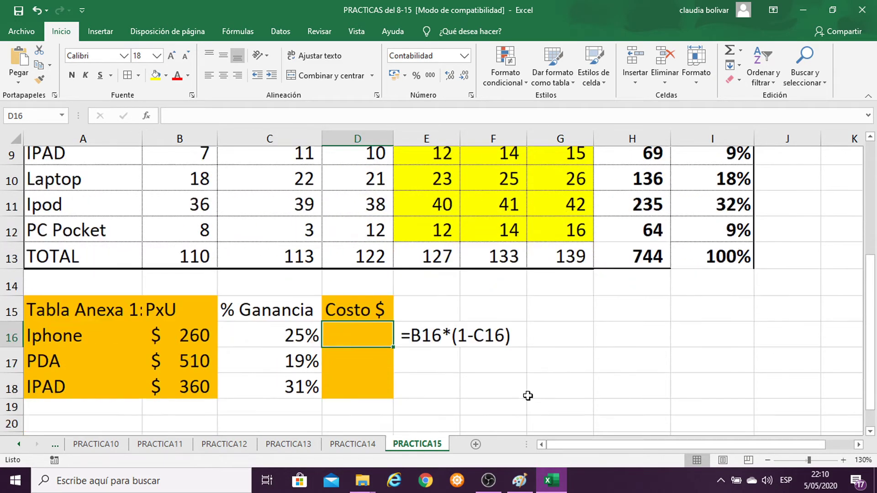
{"action": "left_click", "coordinate": [71, 75]}
{"action": "type", "text": "="}
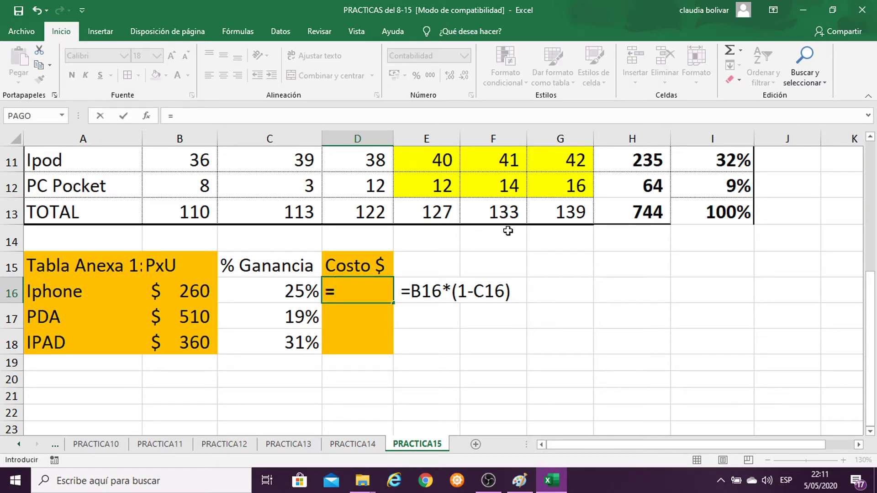
Step: Discard the unfinished D16 formula and set D16's font size to 22
{"action": "left_click", "coordinate": [180, 295]}
{"action": "type", "text": "*"}
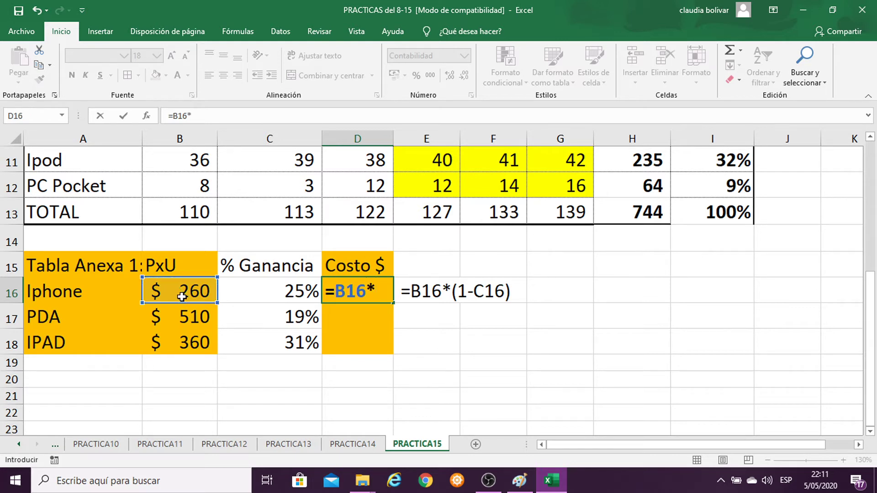
{"action": "key", "text": "BackSpace"}
{"action": "key", "text": "BackSpace"}
{"action": "key", "text": "BackSpace"}
{"action": "key", "text": "BackSpace"}
{"action": "key", "text": "Return"}
{"action": "left_click", "coordinate": [357, 290]}
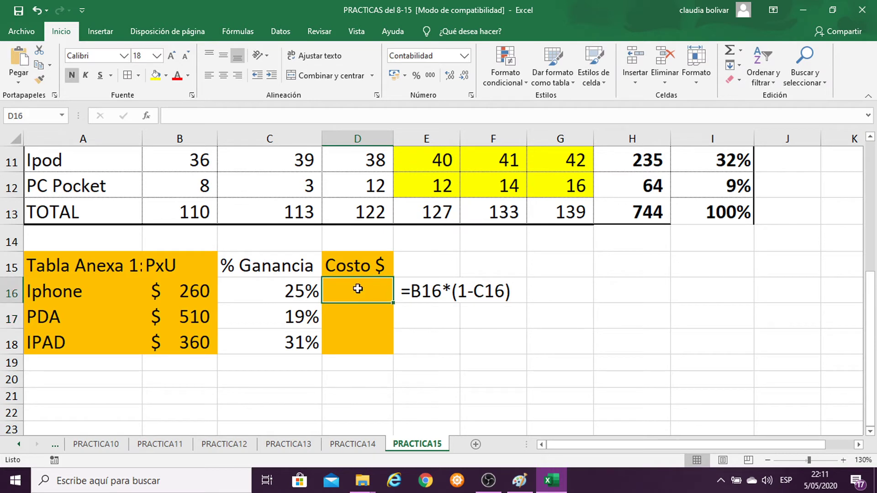
{"action": "left_click", "coordinate": [156, 55]}
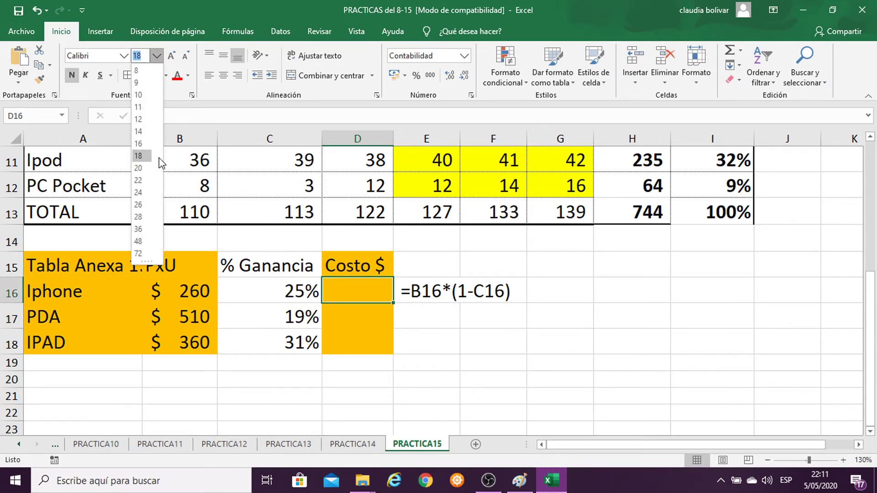
{"action": "left_click", "coordinate": [138, 180]}
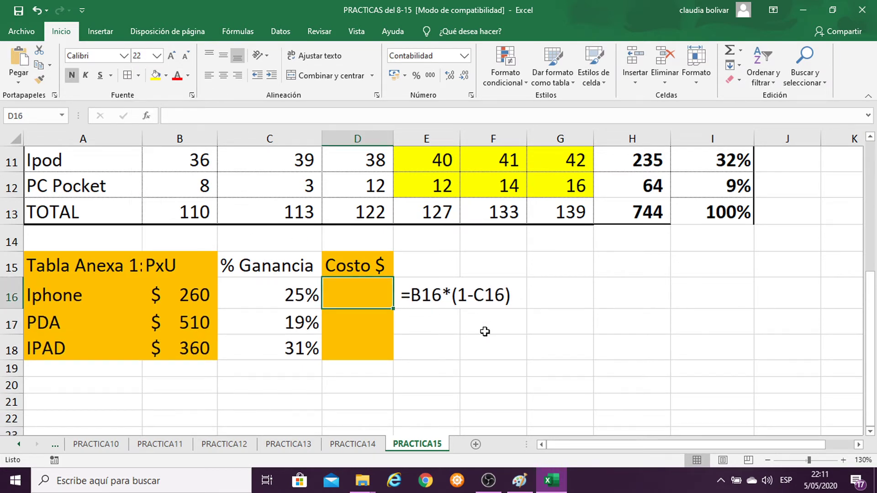
Step: Enter =B16*1-C16 in D16, showing $260 as the Iphone cost
{"action": "type", "text": "="}
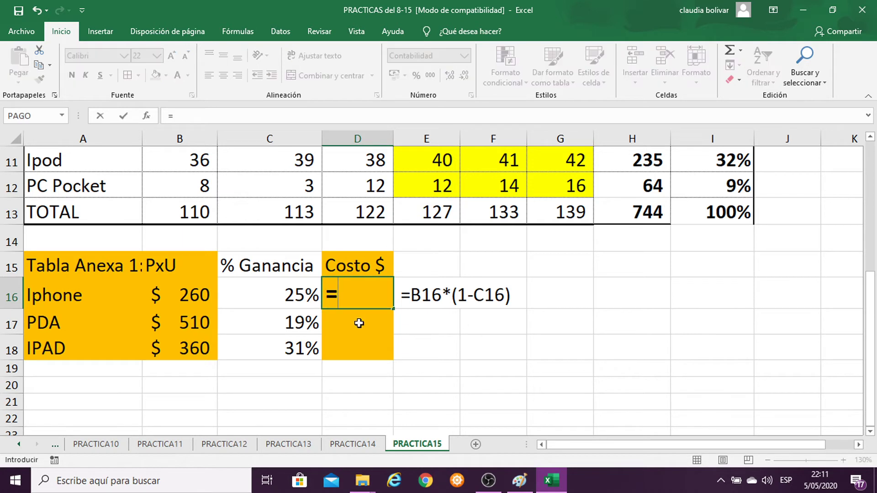
{"action": "left_click", "coordinate": [173, 293]}
{"action": "type", "text": "*"}
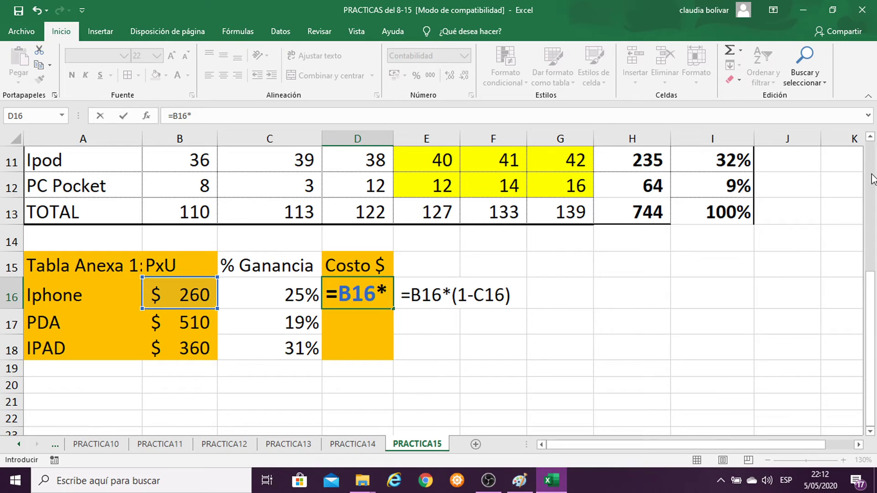
{"action": "type", "text": "1"}
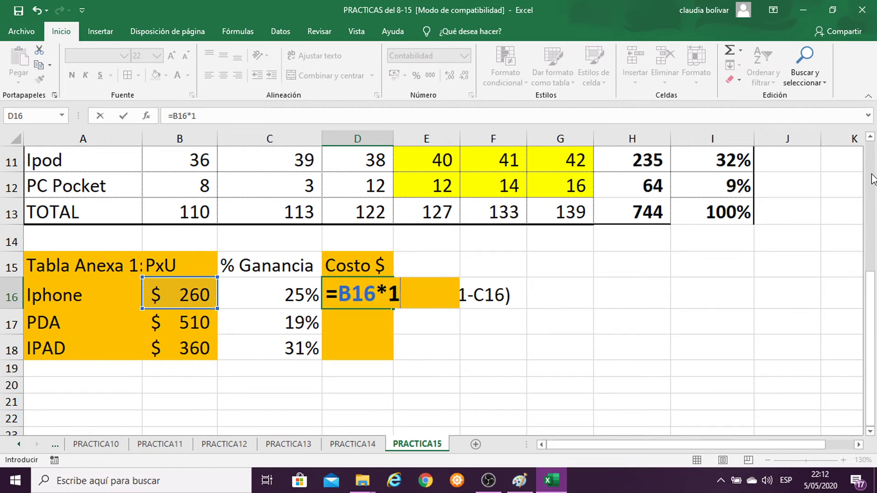
{"action": "type", "text": "-"}
{"action": "left_click", "coordinate": [278, 297]}
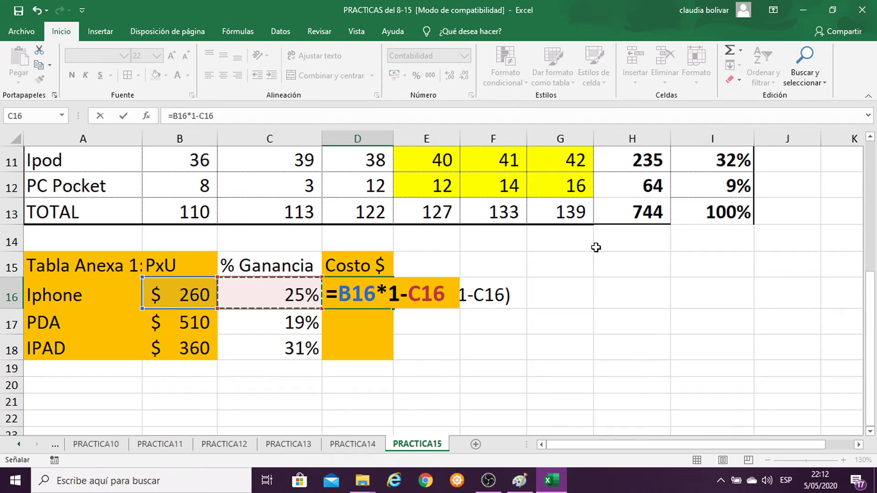
{"action": "key", "text": "Return"}
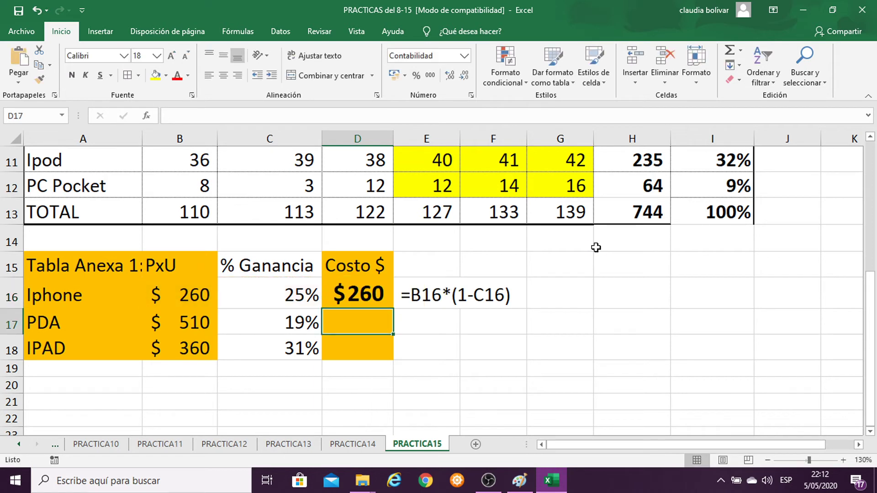
Step: Add parentheses to make D16's formula =B16*(1-C16), so the Iphone cost shows $195
{"action": "double_click", "coordinate": [372, 298]}
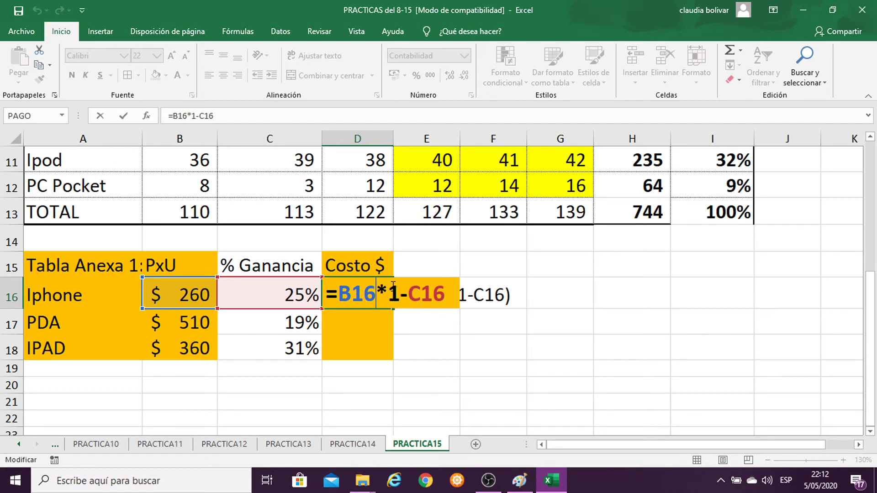
{"action": "left_click", "coordinate": [391, 287]}
{"action": "type", "text": "("}
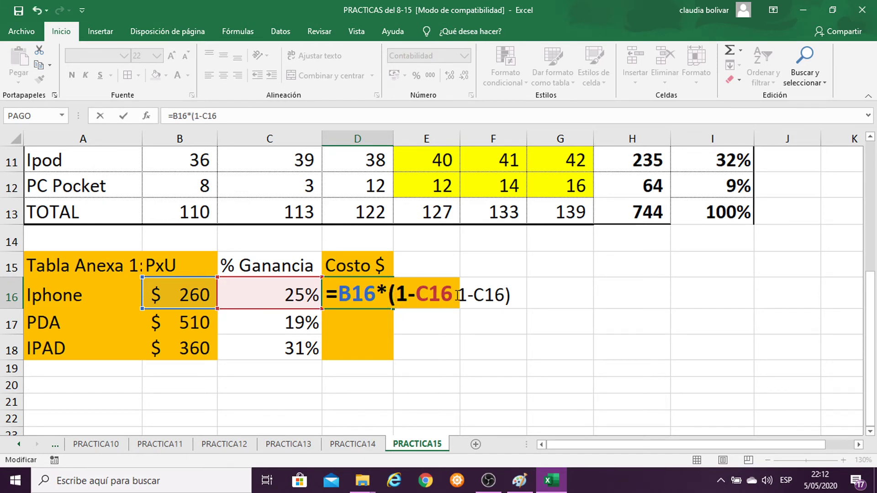
{"action": "type", "text": ")"}
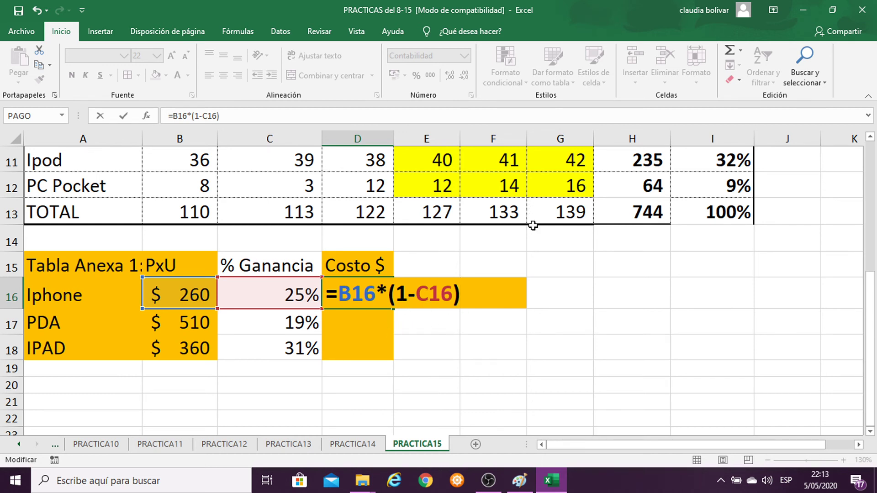
{"action": "key", "text": "Return"}
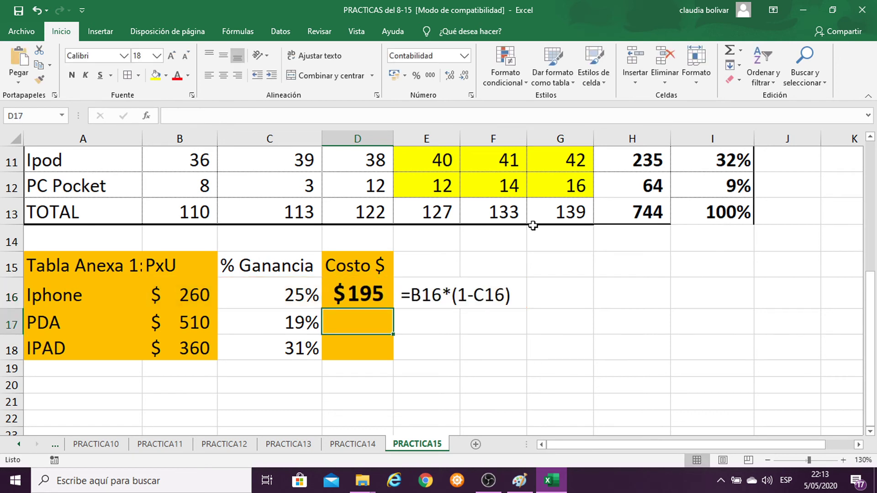
Step: Fill D16's cost formula down to D18, giving $413 for PDA and $248 for IPAD
{"action": "left_click", "coordinate": [388, 291]}
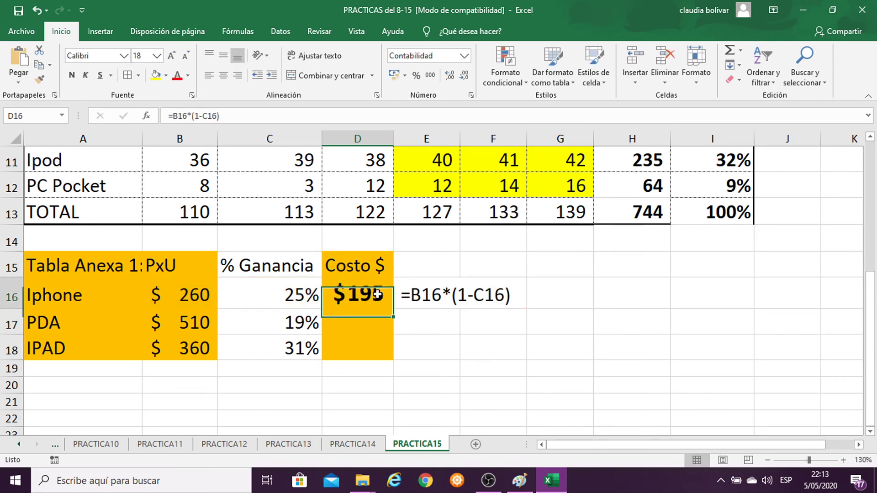
{"action": "left_click_drag", "start_coordinate": [393, 309], "coordinate": [394, 354]}
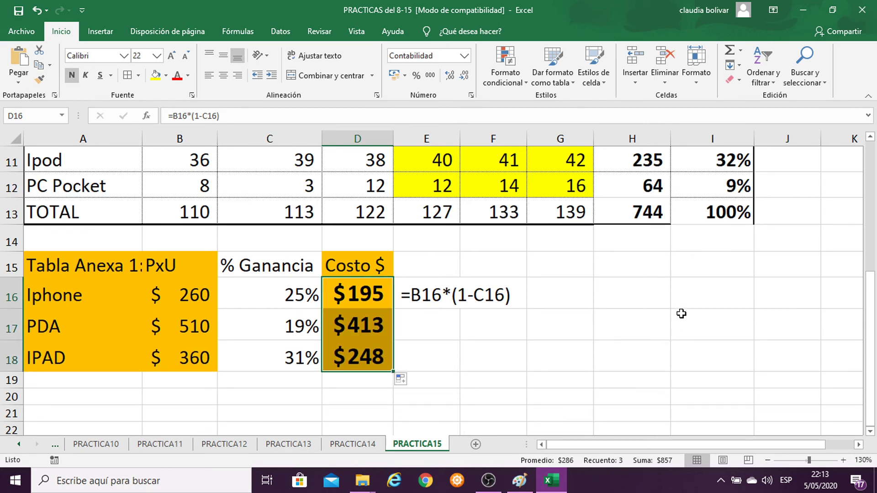
{"action": "left_click", "coordinate": [416, 296]}
{"action": "double_click", "coordinate": [348, 293]}
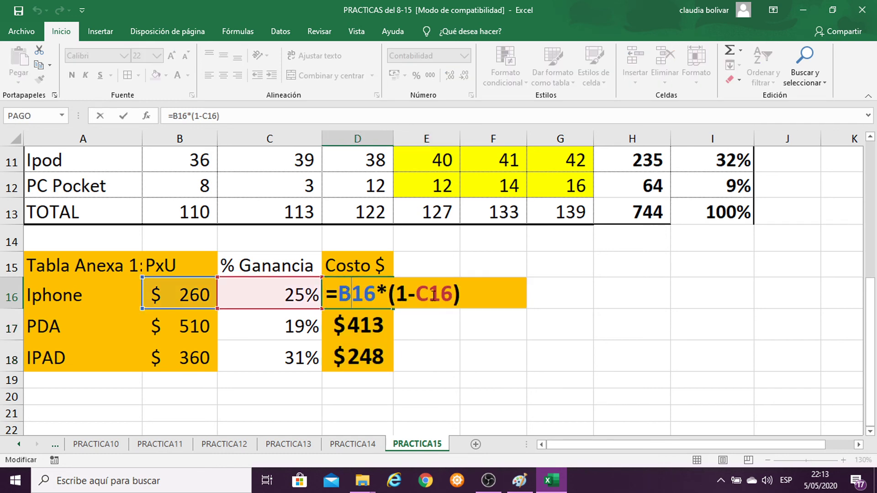
{"action": "key", "text": "Return"}
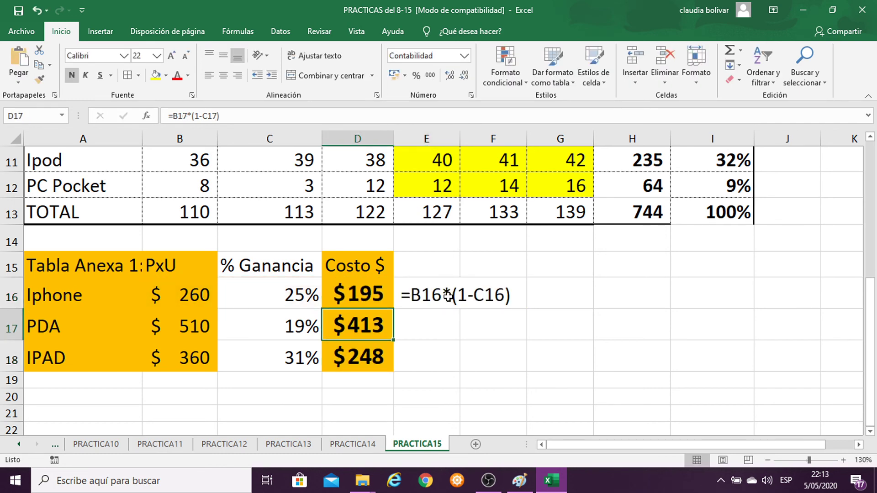
{"action": "scroll", "coordinate": [515, 284], "scroll_direction": "up", "scroll_amount": 1}
{"action": "scroll", "coordinate": [515, 283], "scroll_direction": "up", "scroll_amount": 1}
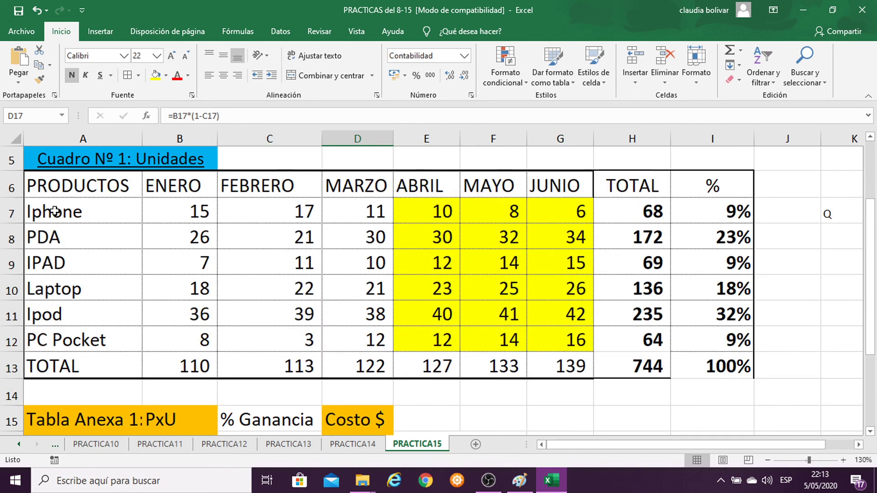
{"action": "left_click_drag", "start_coordinate": [55, 209], "coordinate": [55, 334]}
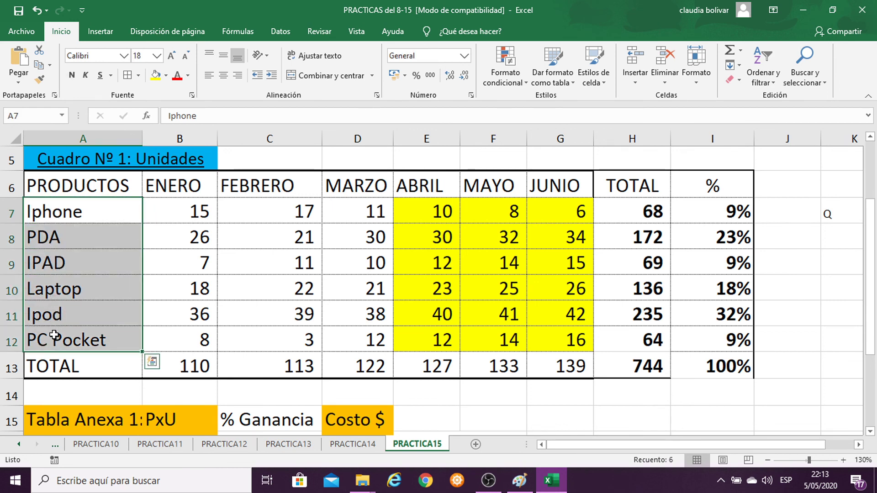
{"action": "left_click_drag", "start_coordinate": [707, 211], "coordinate": [708, 339], "text": "ctrl"}
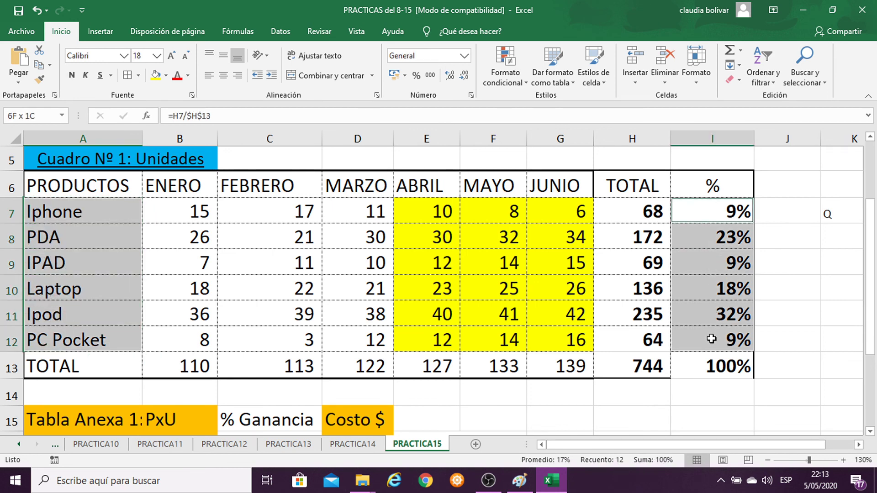
{"action": "left_click_drag", "start_coordinate": [71, 214], "coordinate": [83, 342]}
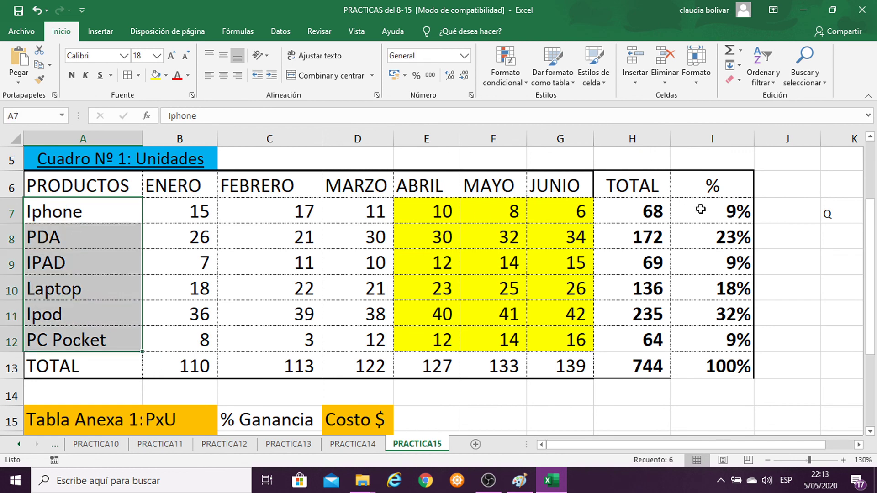
{"action": "left_click_drag", "start_coordinate": [700, 211], "coordinate": [702, 340], "text": "ctrl"}
{"action": "left_click", "coordinate": [787, 236]}
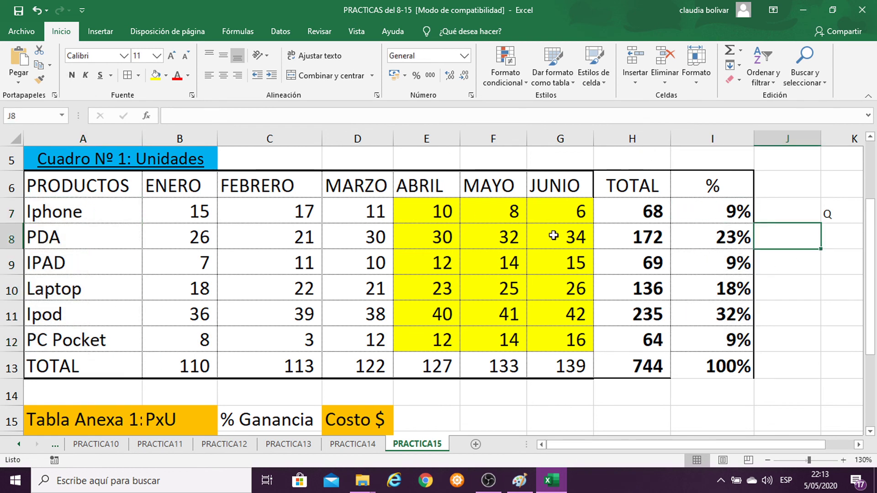